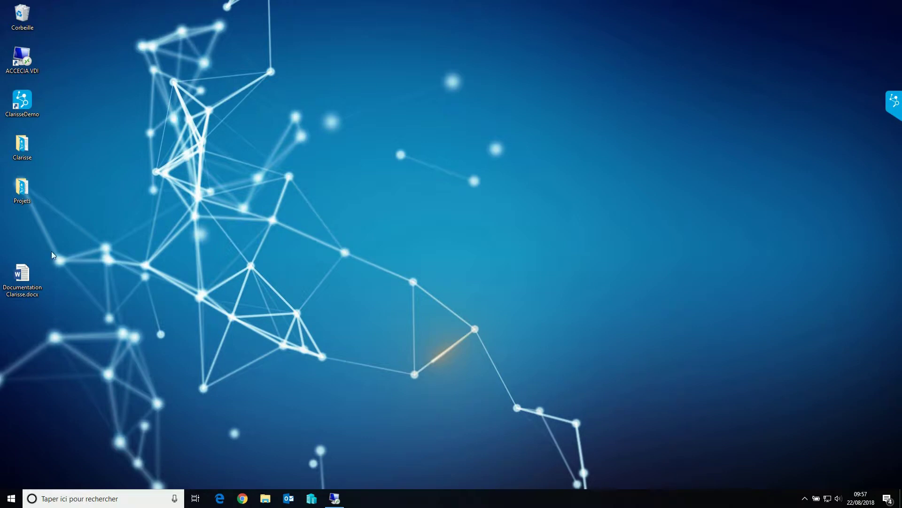
pyautogui.rightClick(26, 271)
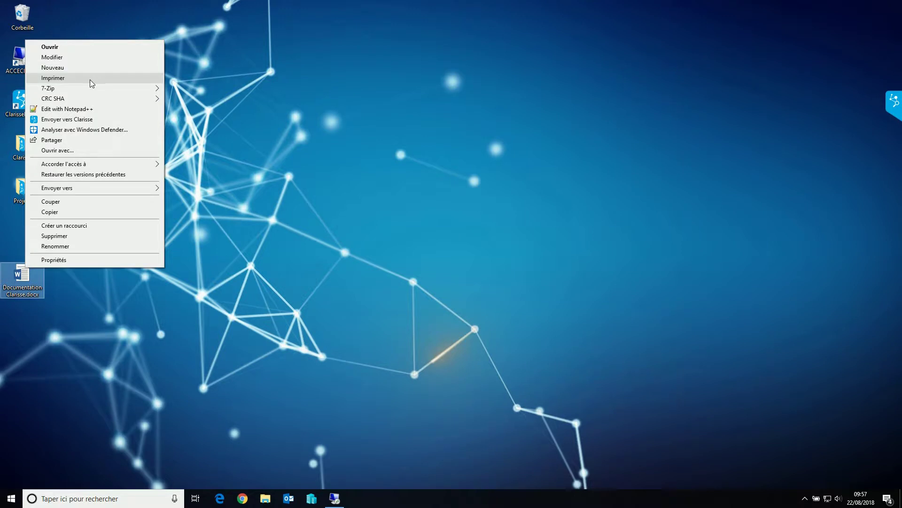
pyautogui.click(92, 120)
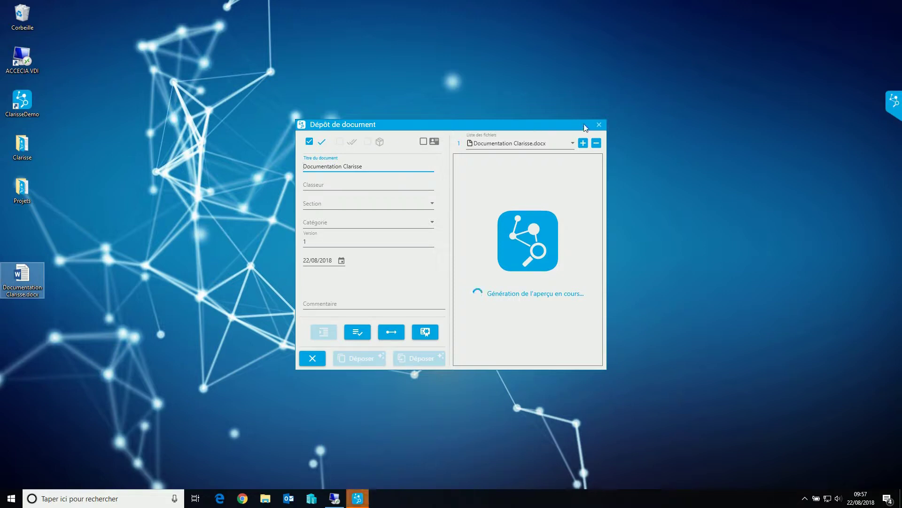
pyautogui.click(604, 125)
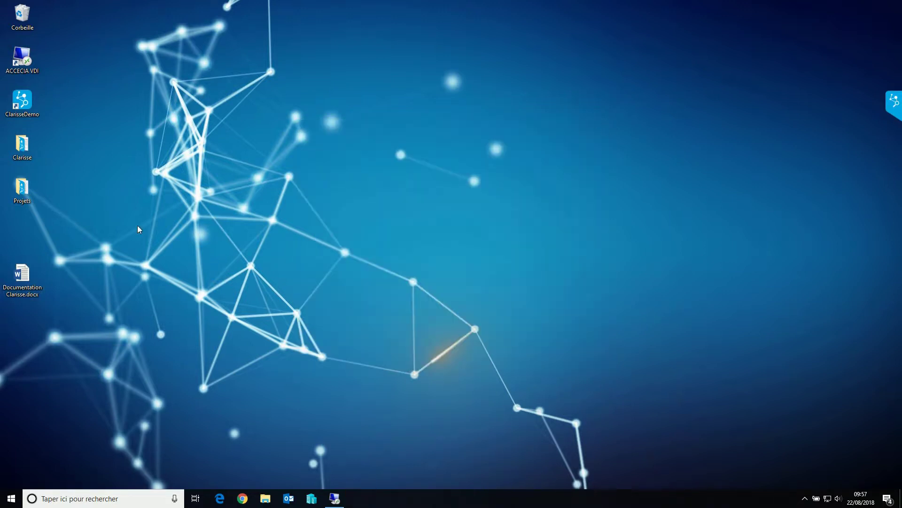
# - Send the desktop file Documentation Clarisse.docx to Clarisse for deposit and title the document Documentation Clarisse V2
pyautogui.moveTo(28, 277); pyautogui.dragTo(887, 96)
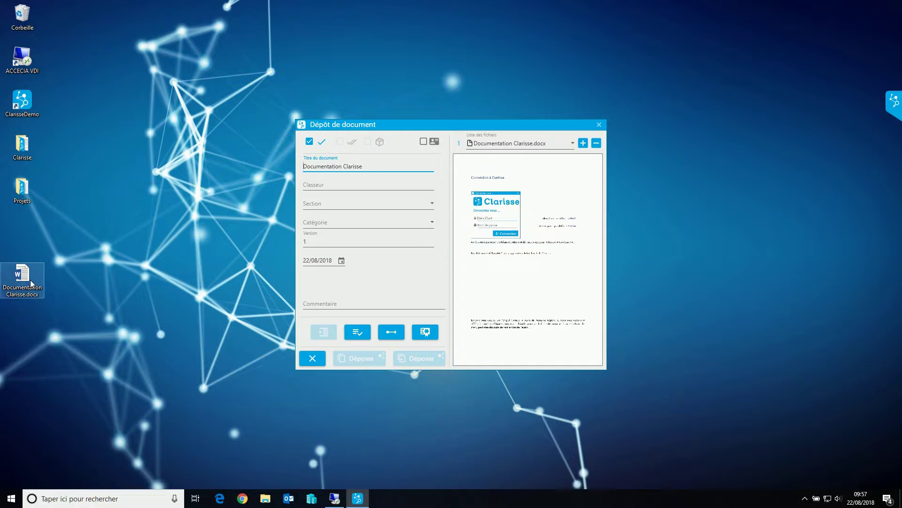
pyautogui.doubleClick(378, 169)
pyautogui.click(381, 167)
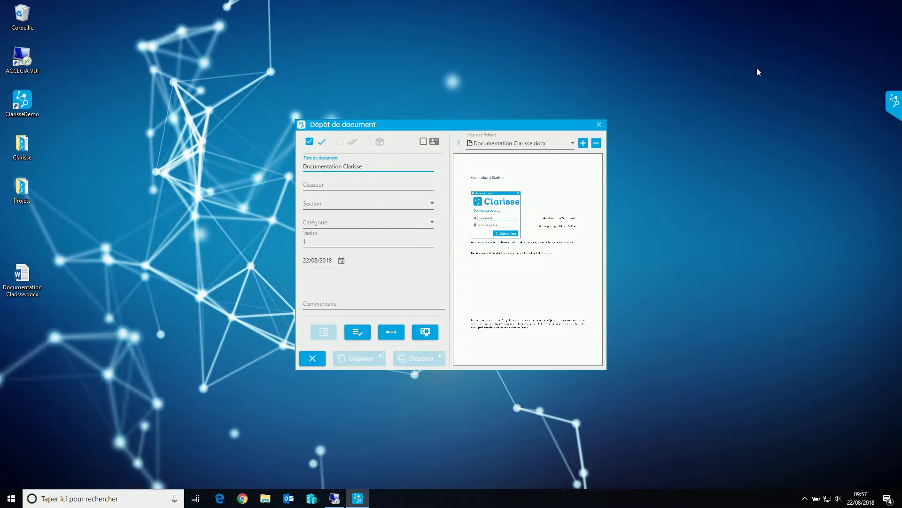
pyautogui.write('V2')
# - Search for an existing binder for the document with the term documentation
pyautogui.click(315, 187)
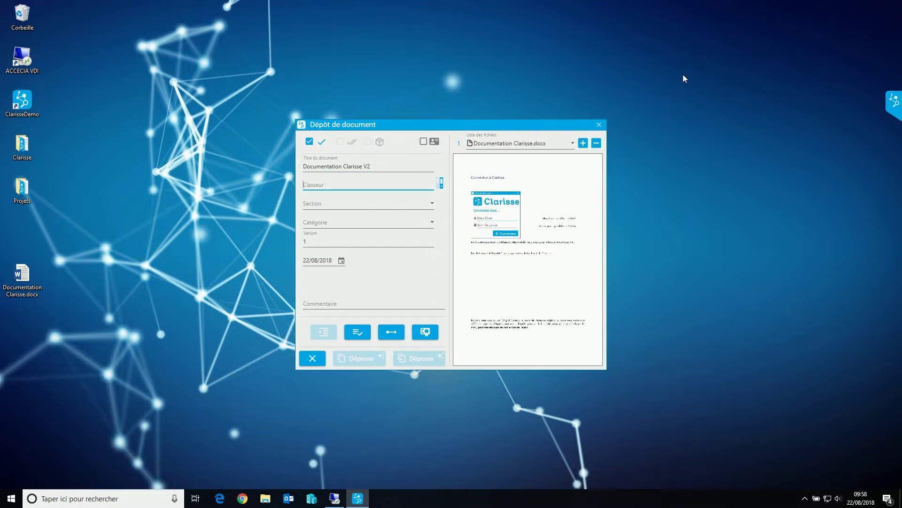
pyautogui.write('document')
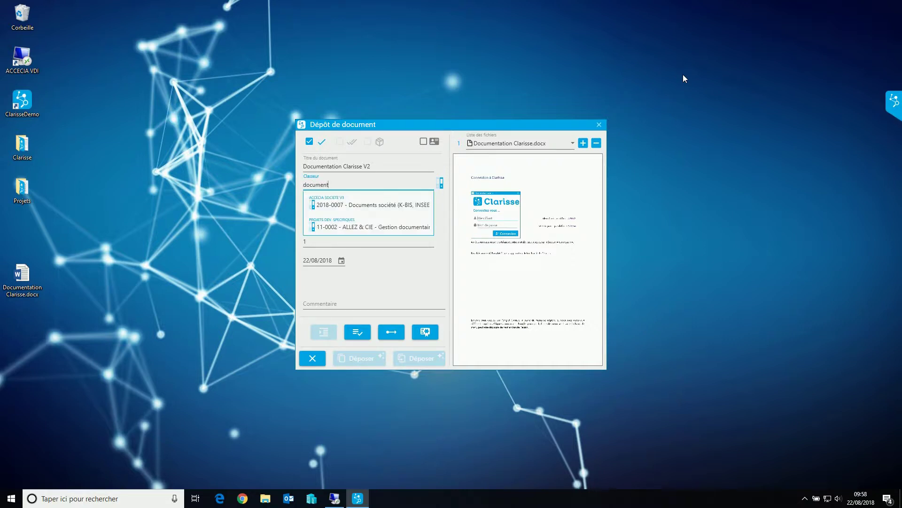
pyautogui.write('ation')
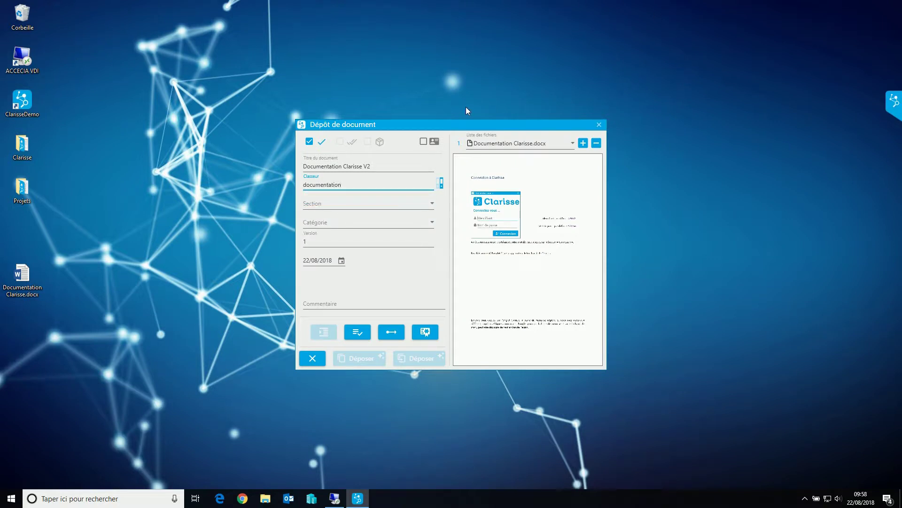
# - Start a new binder under PROJETS INTERNES with project name Documentation Clarisse, opening date 22/08/2018 and state En cours
pyautogui.click(440, 184)
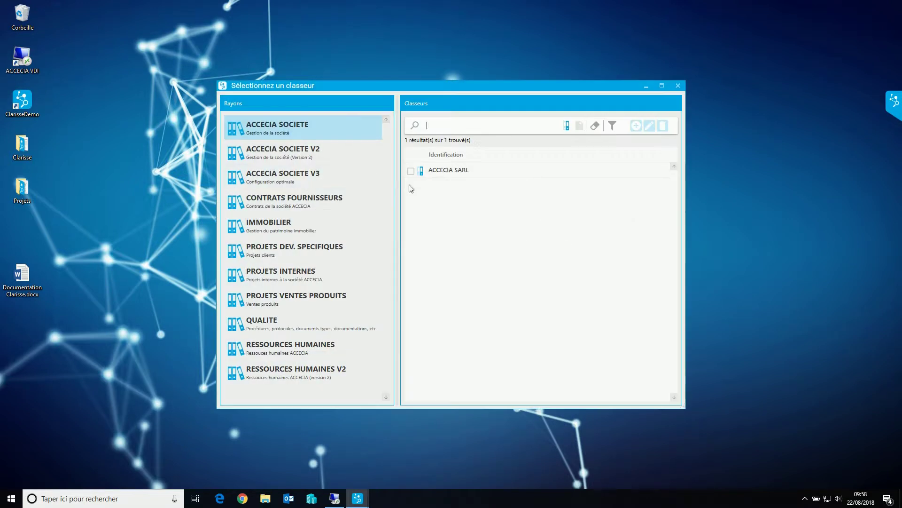
pyautogui.click(265, 275)
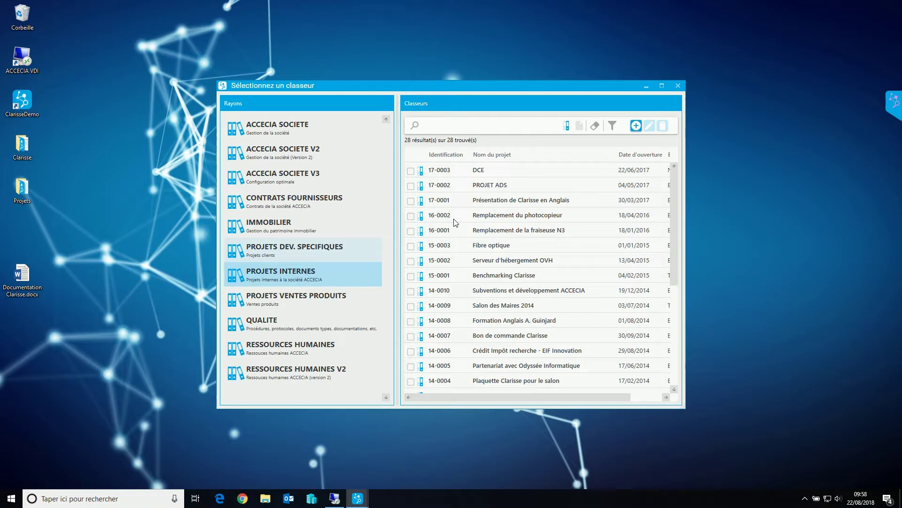
pyautogui.click(635, 126)
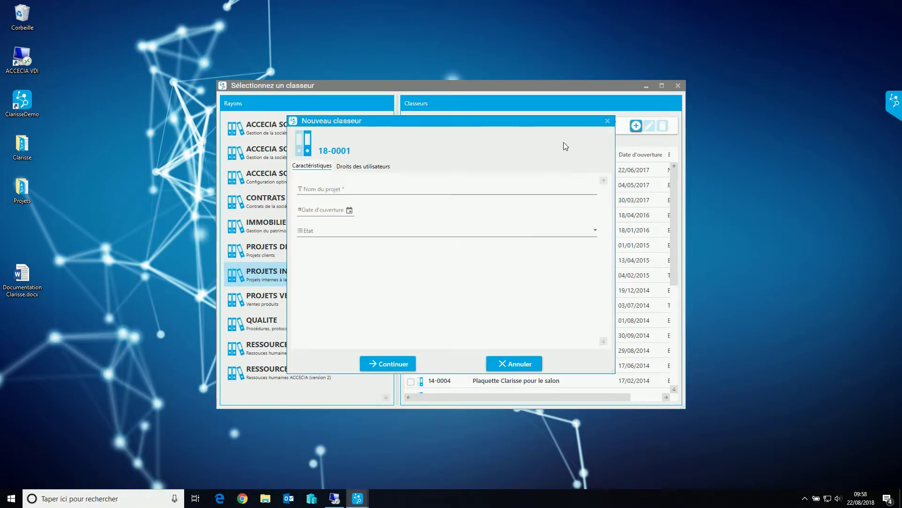
pyautogui.click(328, 186)
pyautogui.write('D')
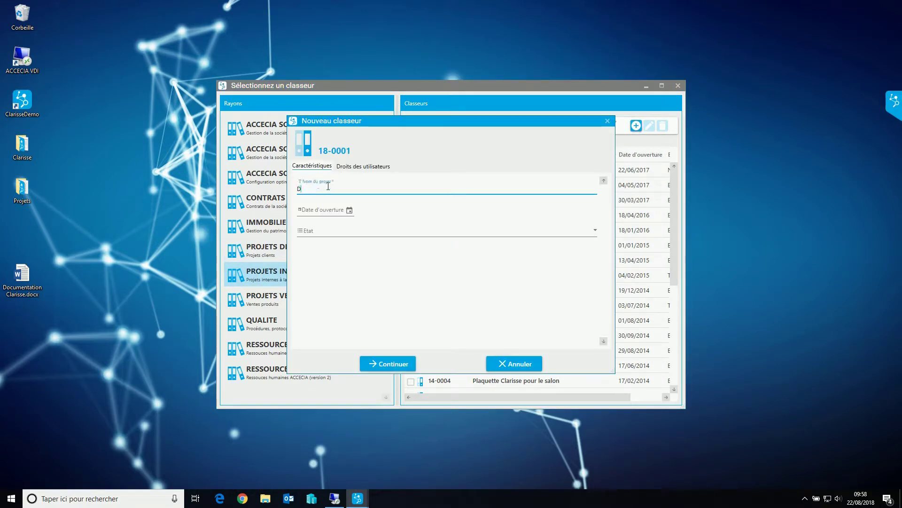
pyautogui.write('ocumentation Clarisse')
pyautogui.click(349, 210)
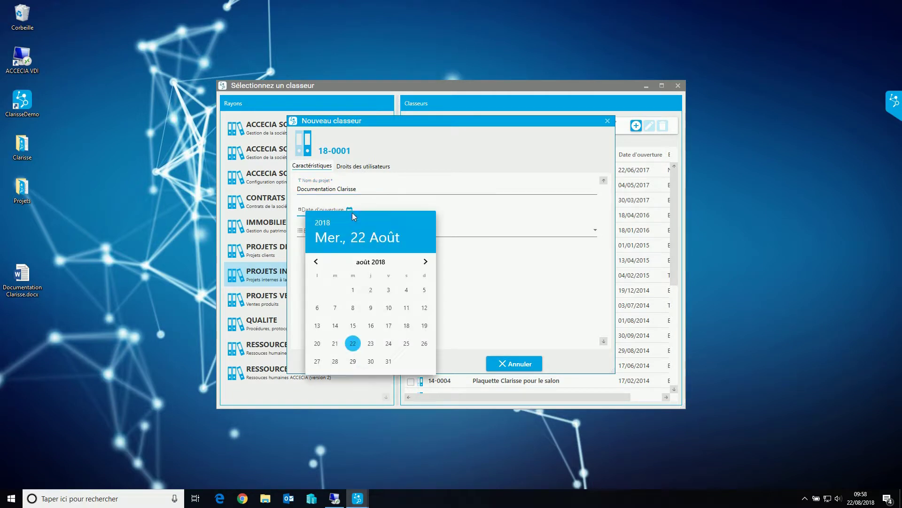
pyautogui.click(354, 342)
pyautogui.click(307, 234)
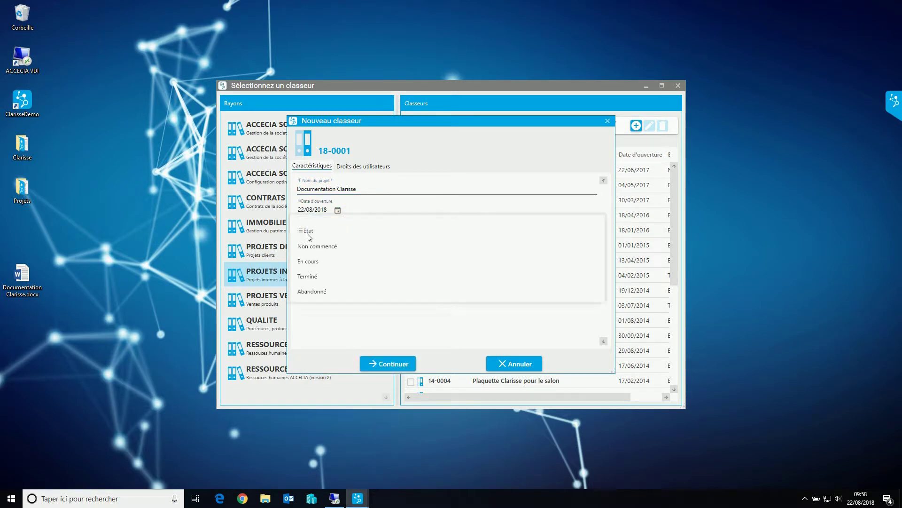
pyautogui.click(307, 261)
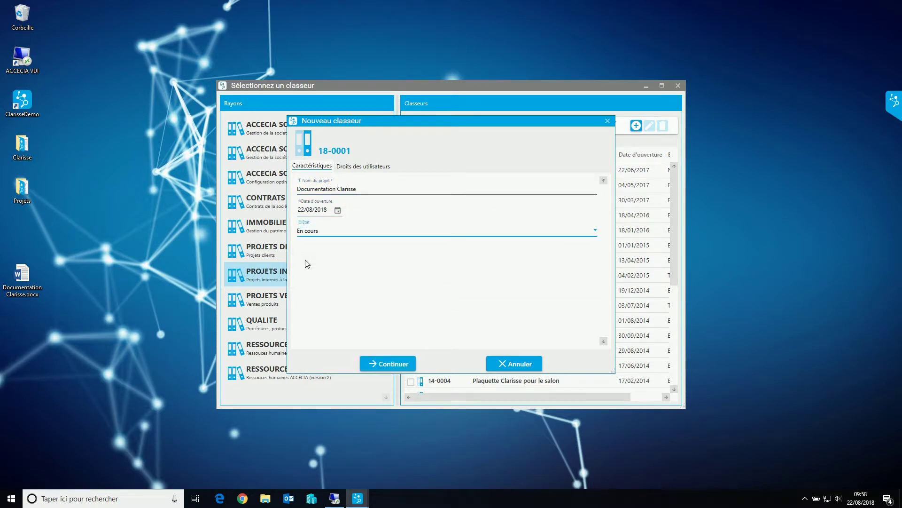
# - Grant the fourth listed user access to the new binder, validate it and choose it for the document
pyautogui.click(382, 363)
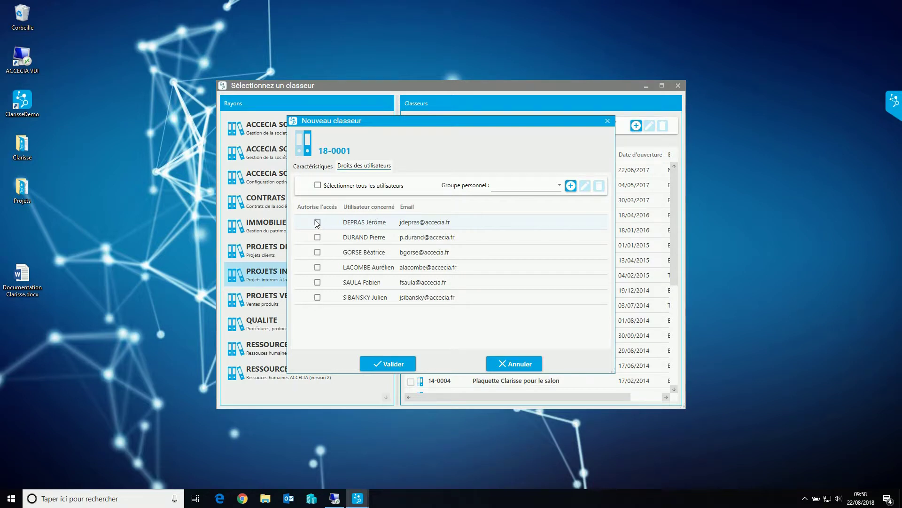
pyautogui.click(317, 267)
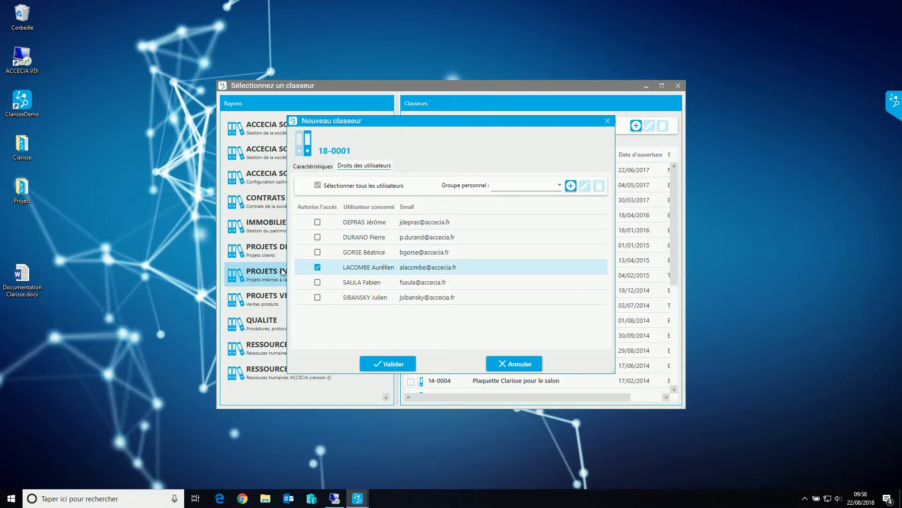
pyautogui.click(390, 365)
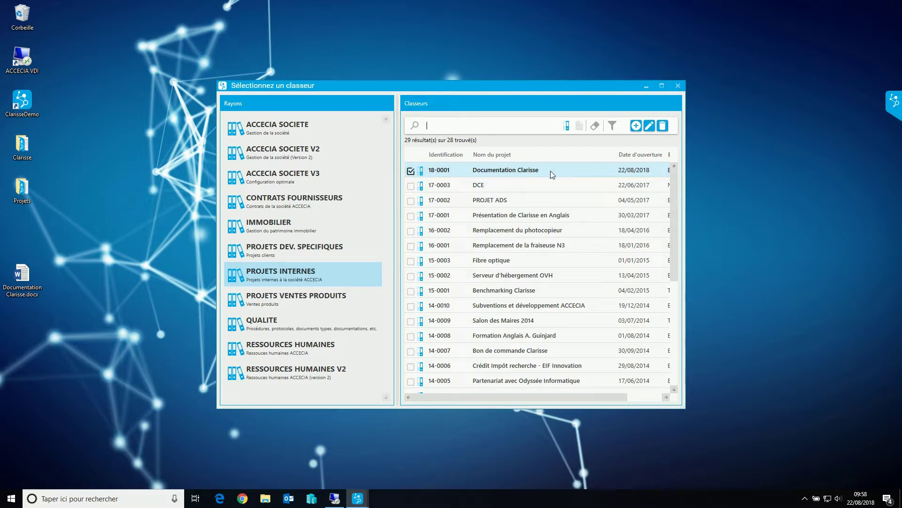
pyautogui.doubleClick(413, 176)
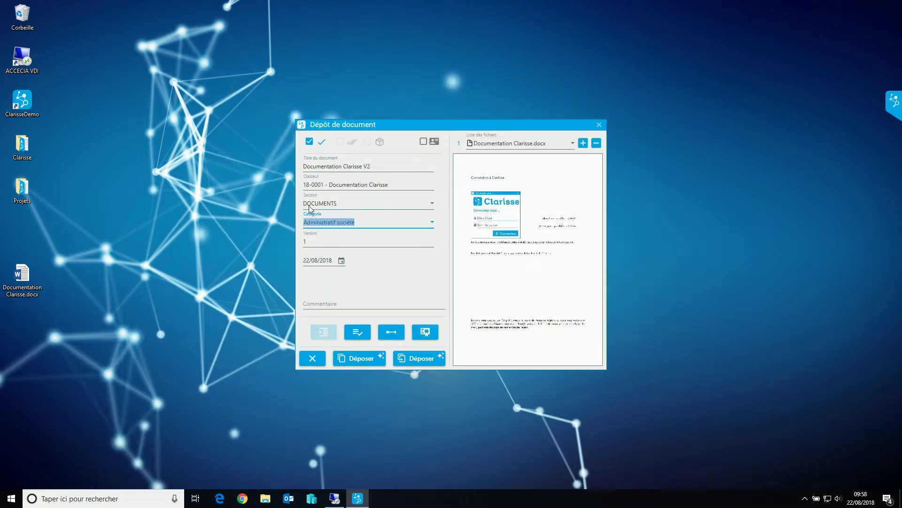
# - File the document in the DOCUMENTS section with the category Documentation
pyautogui.click(337, 203)
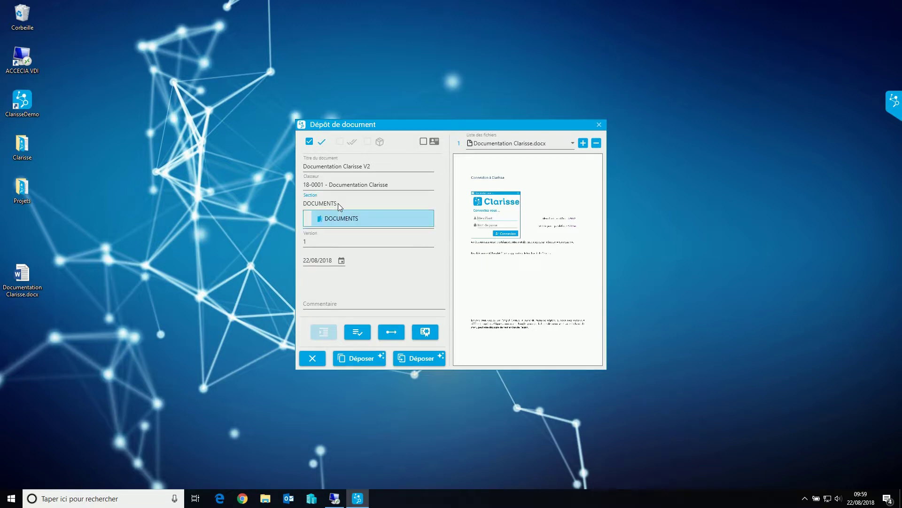
pyautogui.click(329, 218)
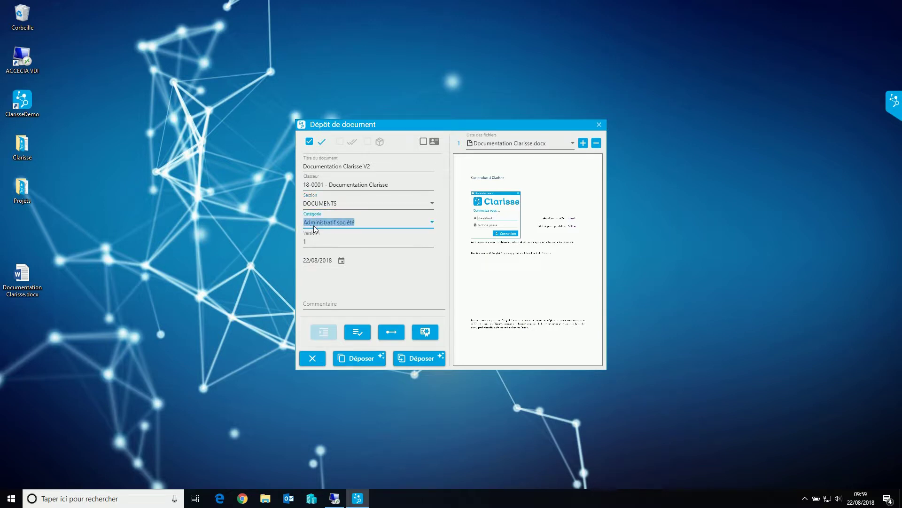
pyautogui.click(357, 220)
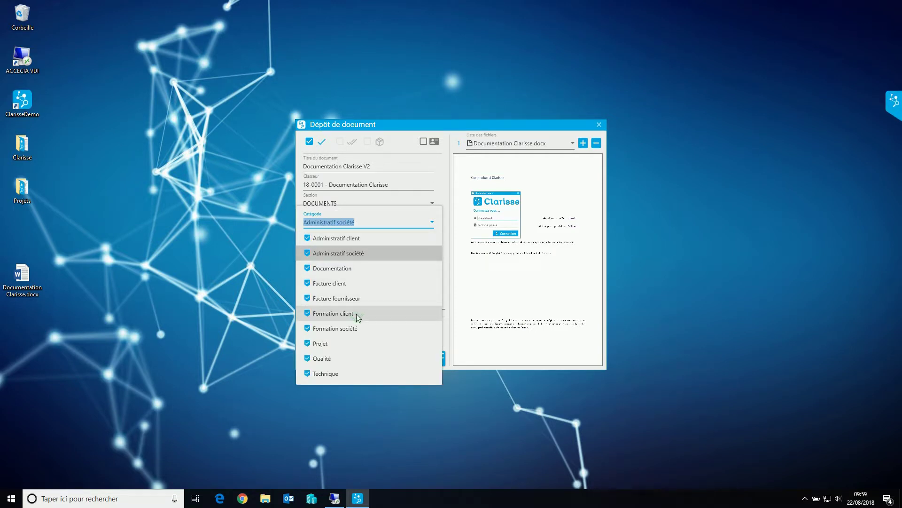
pyautogui.click(345, 269)
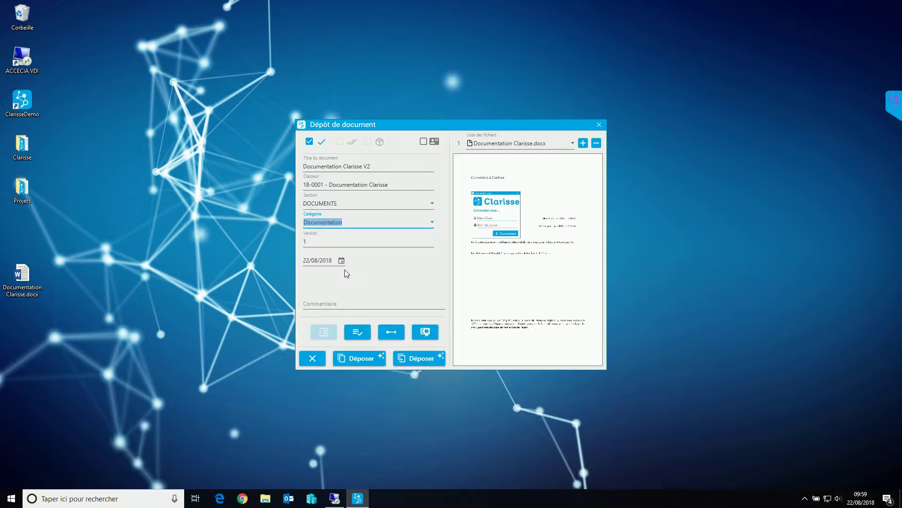
# - Set the document version to 2 and remove V2 from its title
pyautogui.click(313, 242)
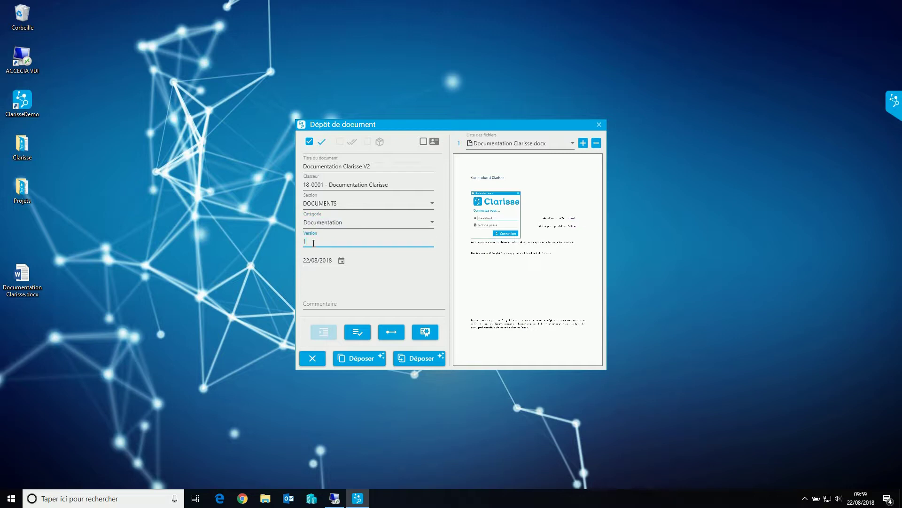
pyautogui.hotkey('ctrl', 'a')
pyautogui.write('2')
pyautogui.click(365, 170)
pyautogui.press('BackSpace')
pyautogui.press('BackSpace')
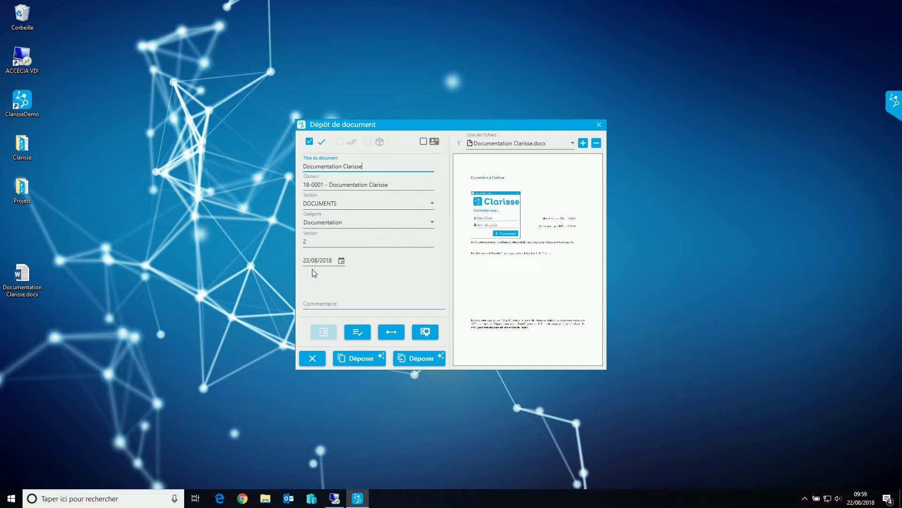
pyautogui.click(311, 303)
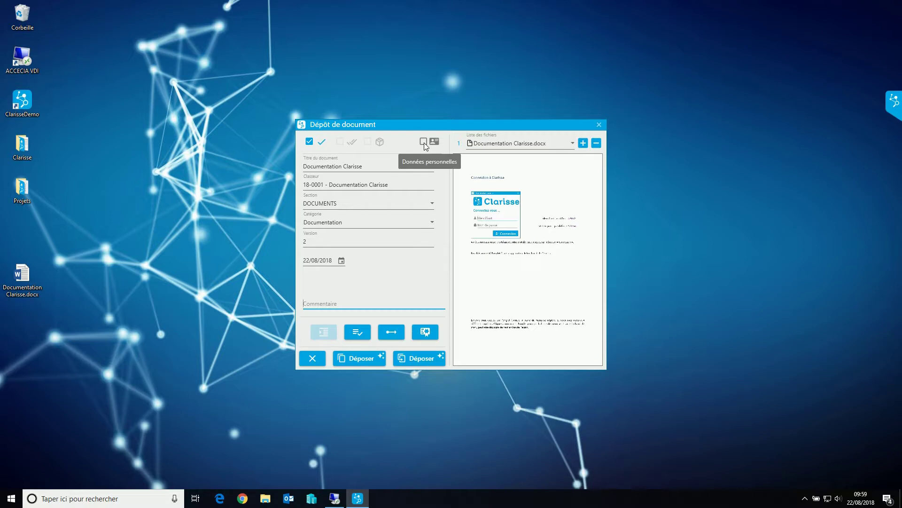
pyautogui.click(365, 361)
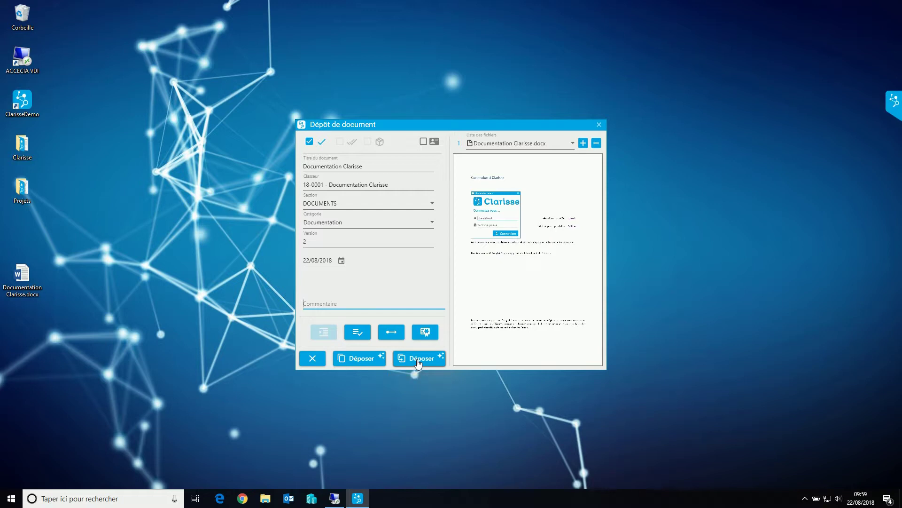
# - Add a task to the document described as Réviser la documentation
pyautogui.click(355, 334)
pyautogui.click(533, 173)
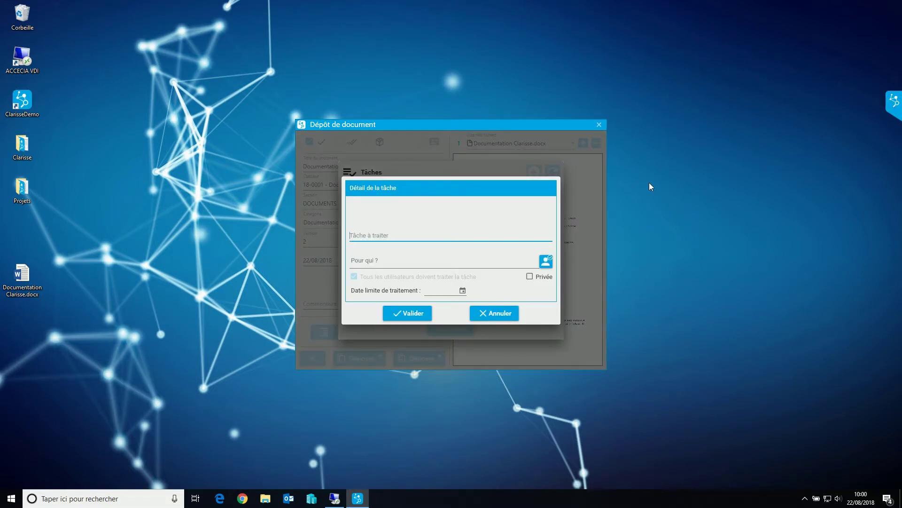
pyautogui.write('Réviser la documentation')
# - Assign the task to two colleagues, finding them by the start of their first names
pyautogui.click(383, 260)
pyautogui.write('ale')
pyautogui.press('Down')
pyautogui.press('Return')
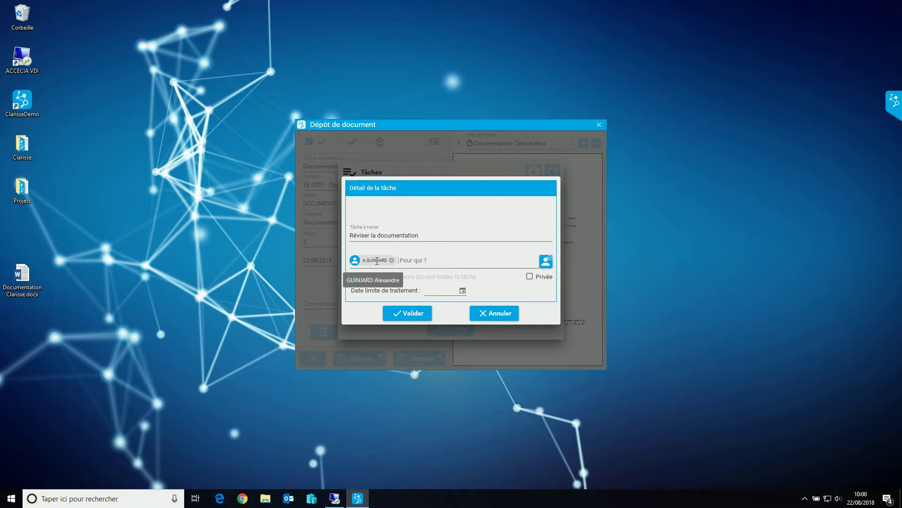
pyautogui.write('lac')
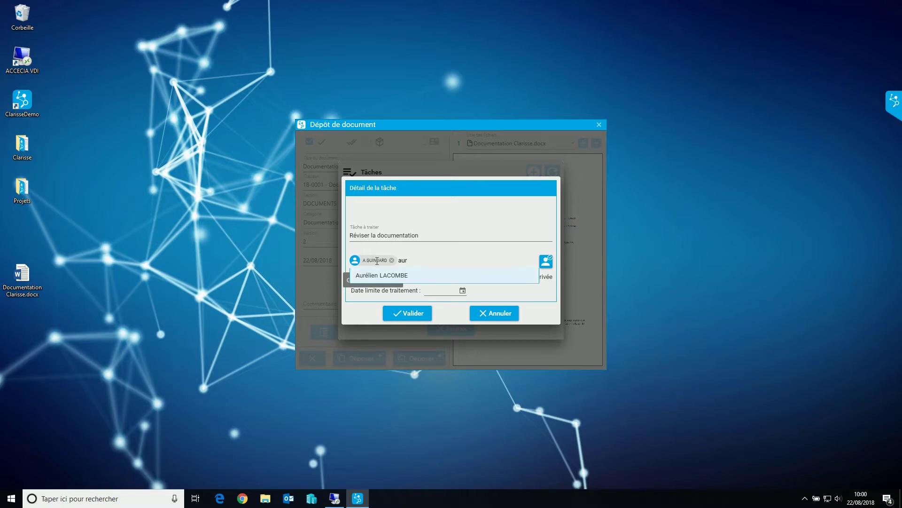
pyautogui.press('Down')
pyautogui.press('Return')
# - Remove the requirement that all users process the task, set its deadline to 22/08/2019, then validate it and close the task list
pyautogui.click(354, 278)
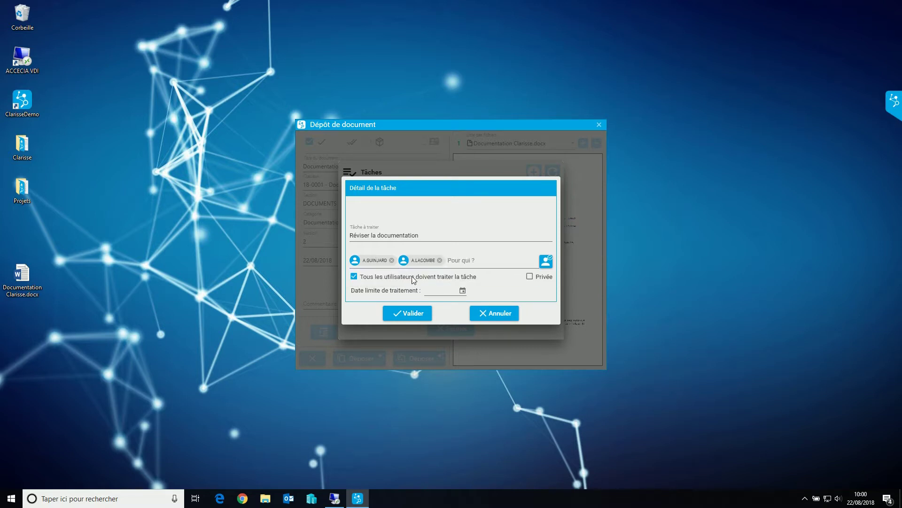
pyautogui.click(354, 279)
pyautogui.click(463, 292)
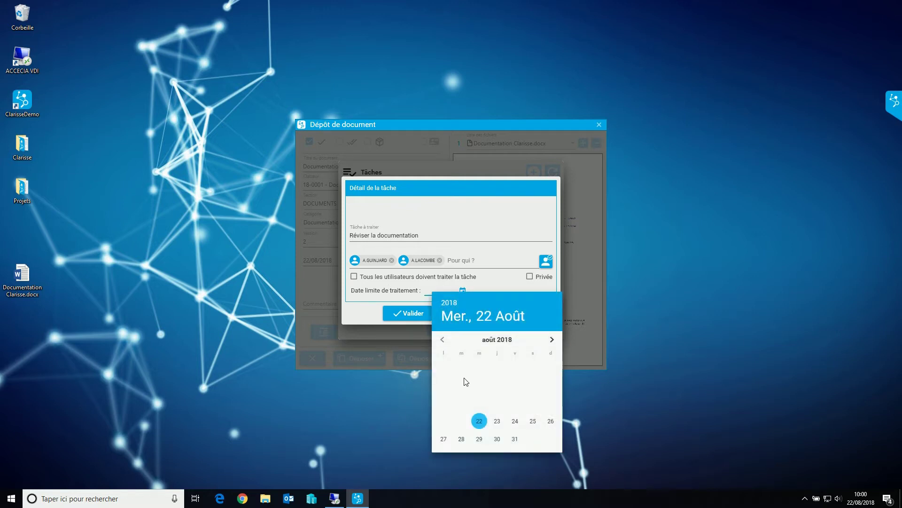
pyautogui.click(480, 421)
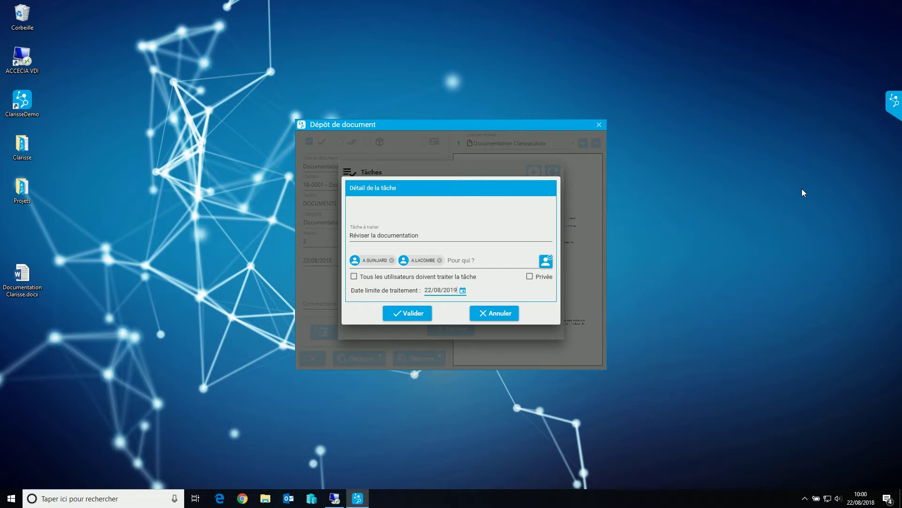
pyautogui.click(401, 316)
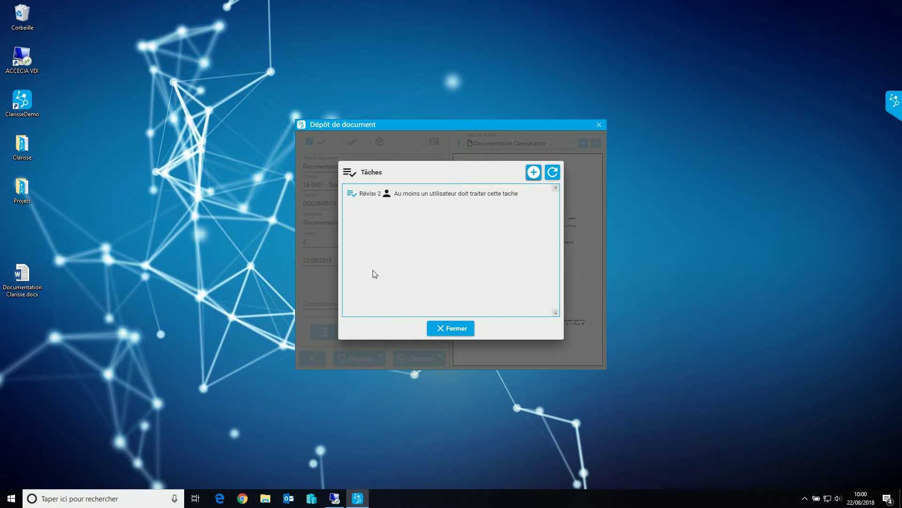
pyautogui.click(441, 333)
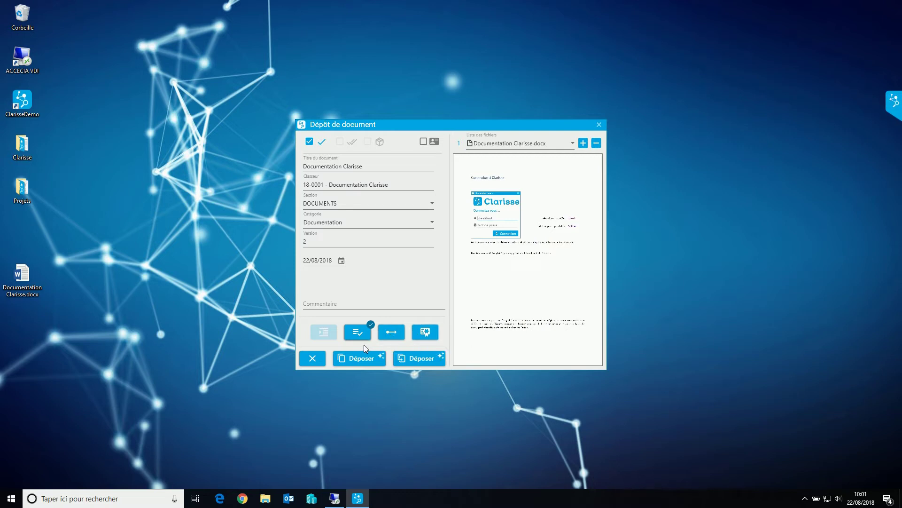
# - Deposit the Documentation Clarisse document with its review task and leave the deposit form
pyautogui.click(412, 363)
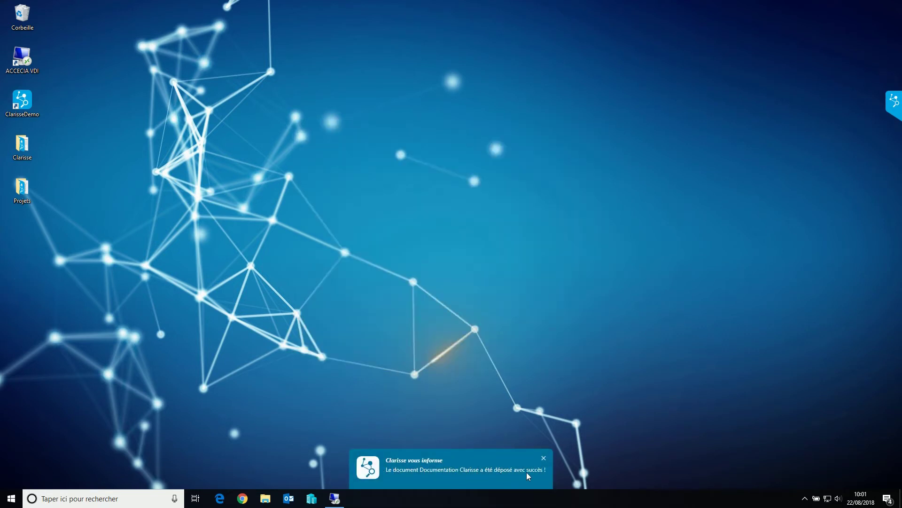
# - Open the Clarisse document search and search for documentation
pyautogui.rightClick(297, 84)
pyautogui.click(316, 91)
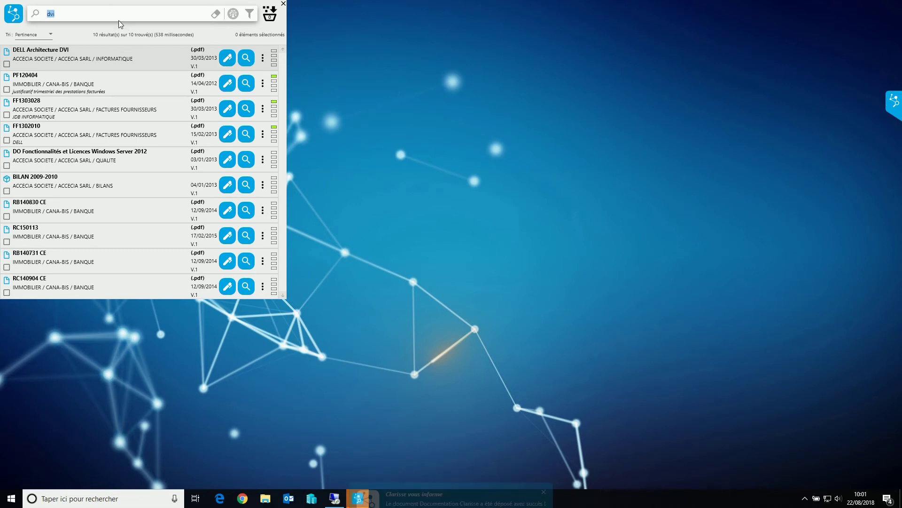
pyautogui.write('documentation')
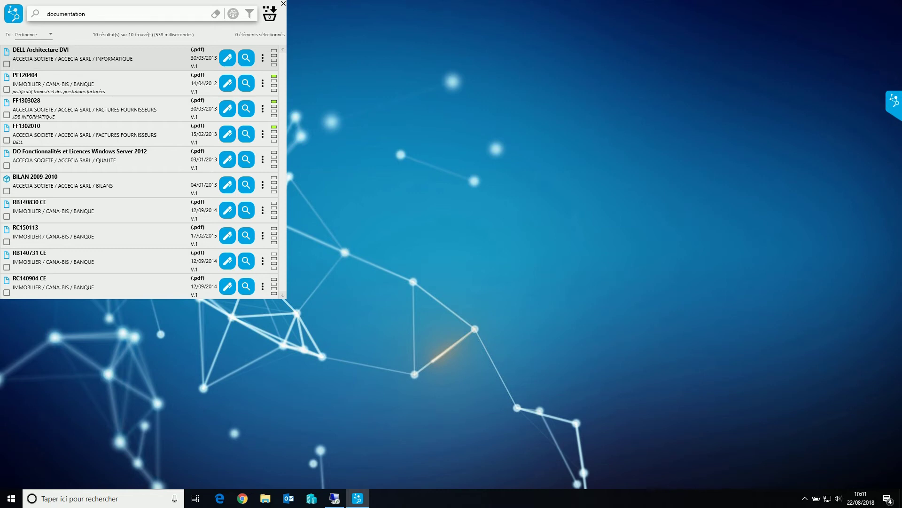
pyautogui.press('Return')
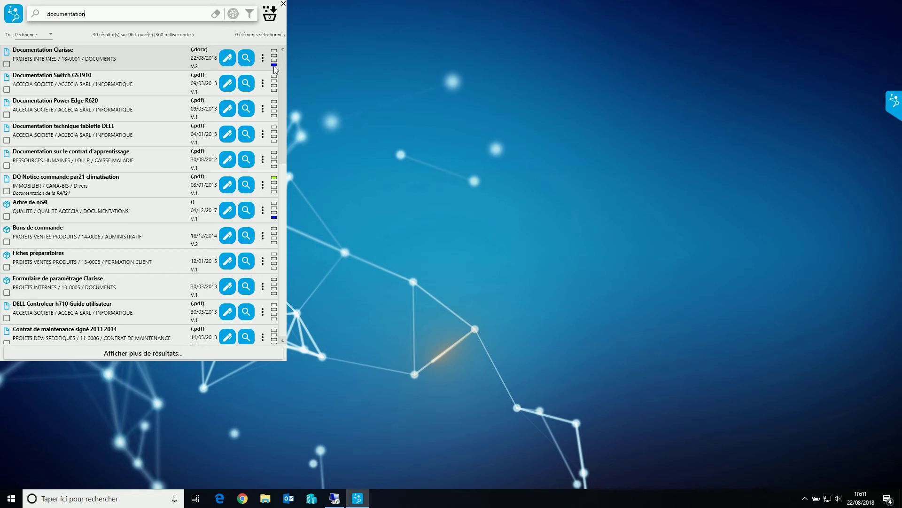
# - Show the tasks of the deposited Documentation Clarisse document, open its file in Word to check it, and close Word
pyautogui.click(168, 60)
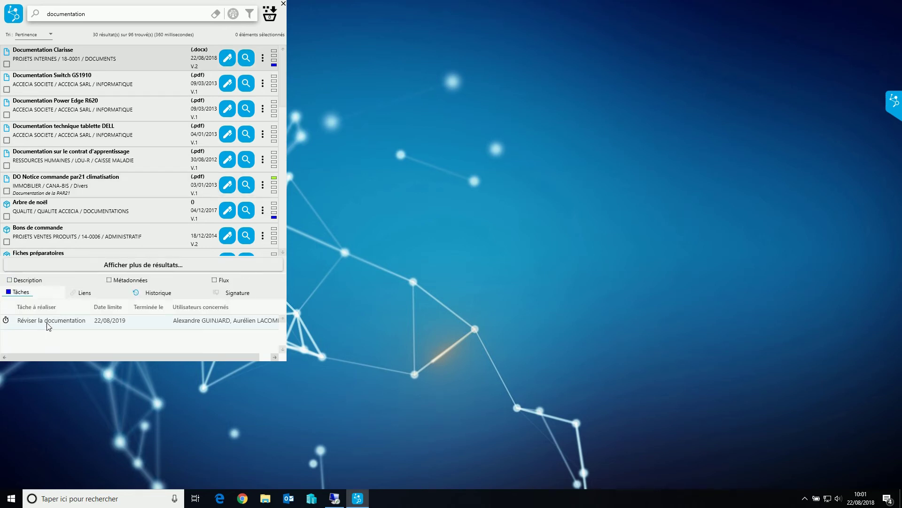
pyautogui.click(220, 59)
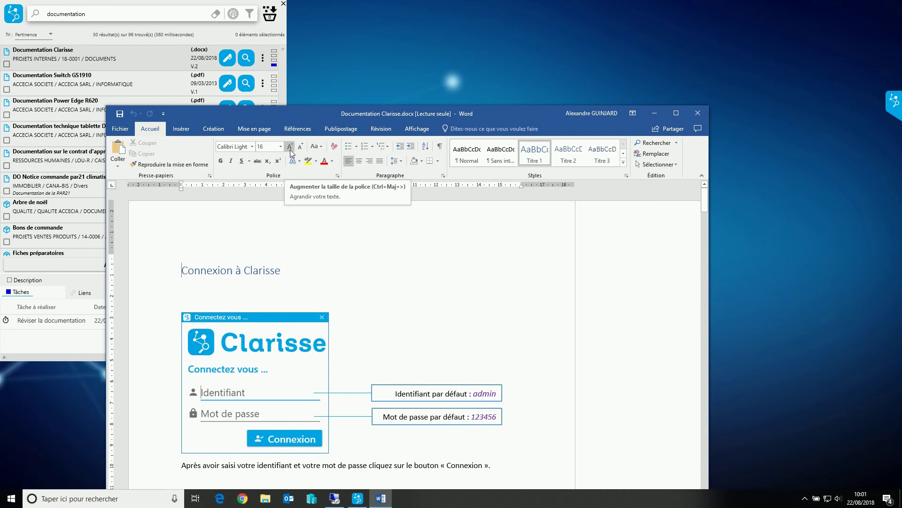
pyautogui.click(696, 118)
# - Move the search results window toward the middle of the desktop and start a new document deposit from the Clarisse sidebar
pyautogui.moveTo(226, 3); pyautogui.dragTo(382, 33)
pyautogui.click(892, 107)
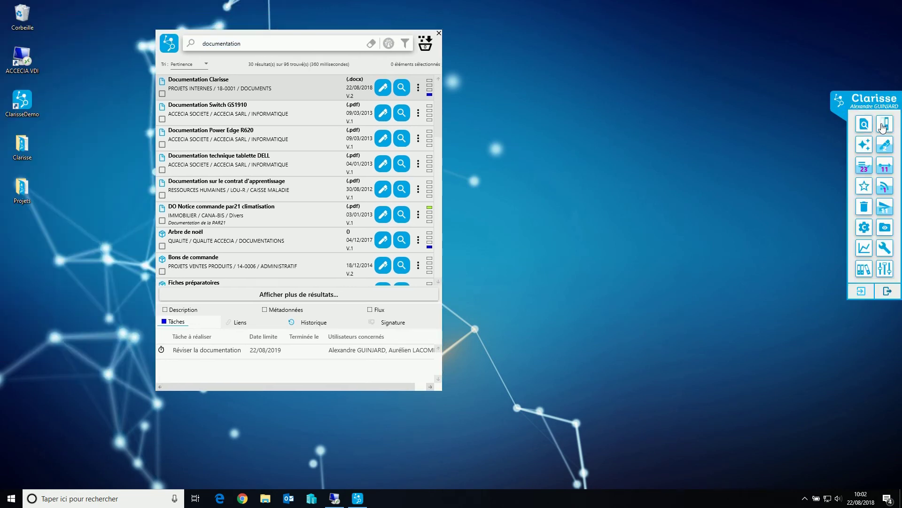
pyautogui.click(864, 145)
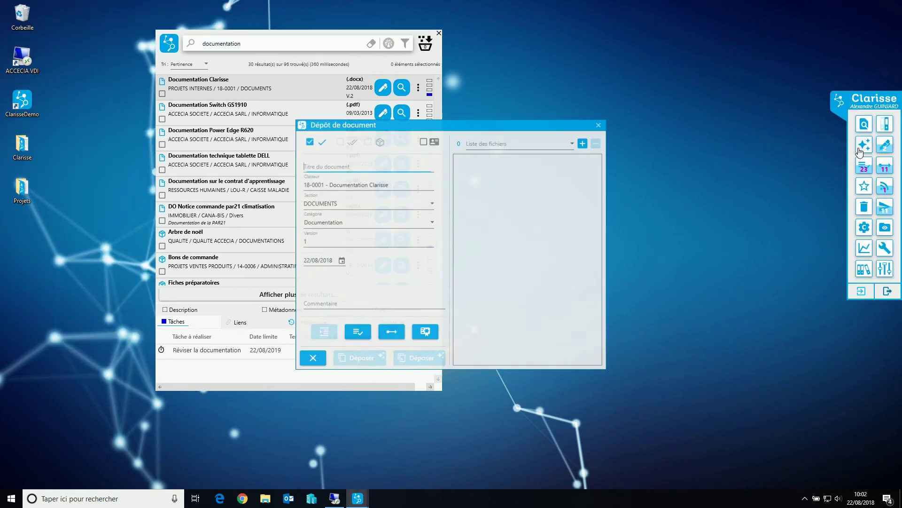